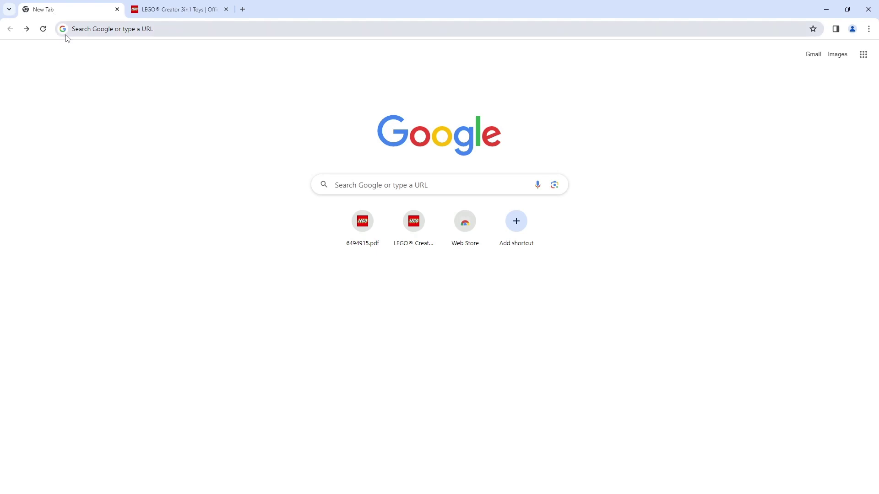
Search Google for lego studio and open the BrickLink Studio download page
left_click(439, 189)
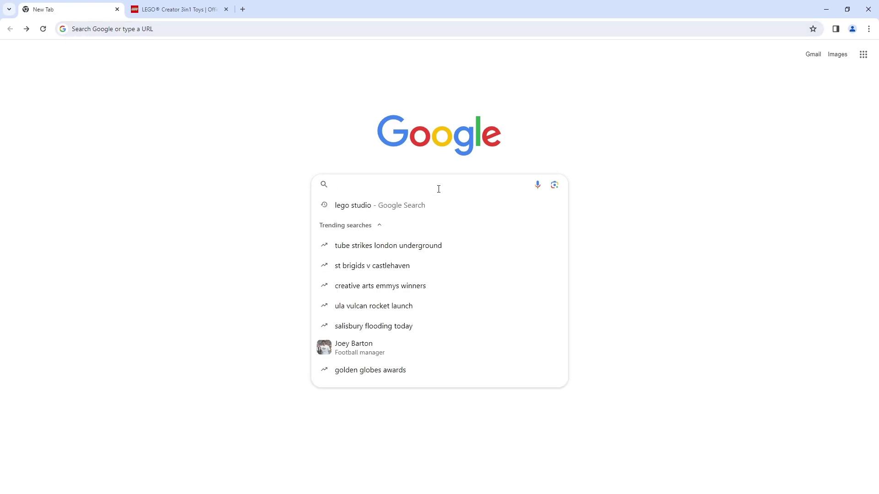
type("lego stu")
key("Return")
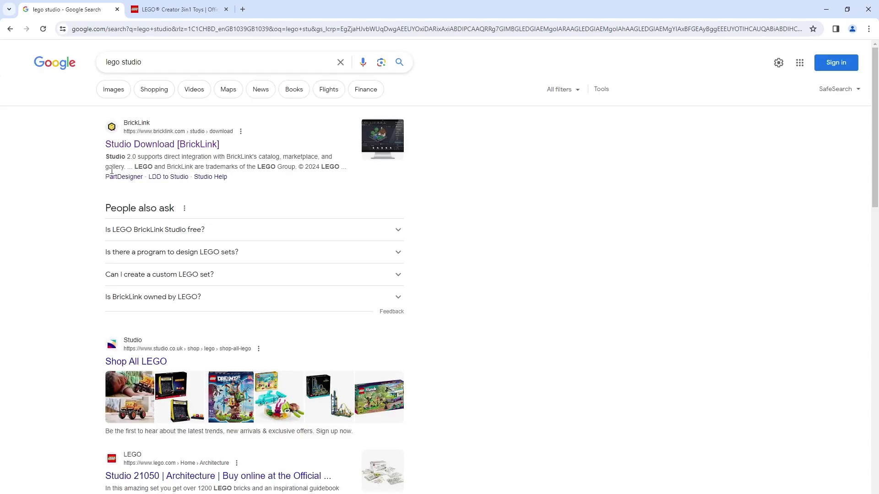
left_click(178, 145)
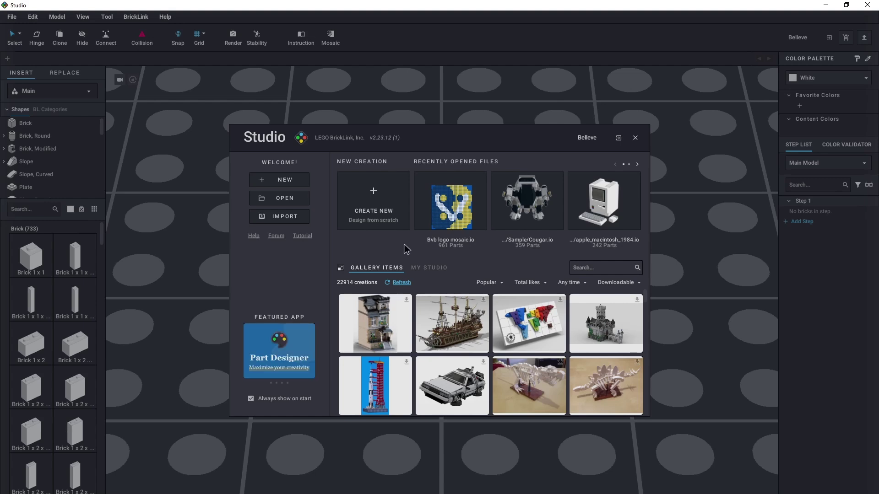
In Studio, create a new model from scratch and start importing an official LEGO set
left_click(396, 207)
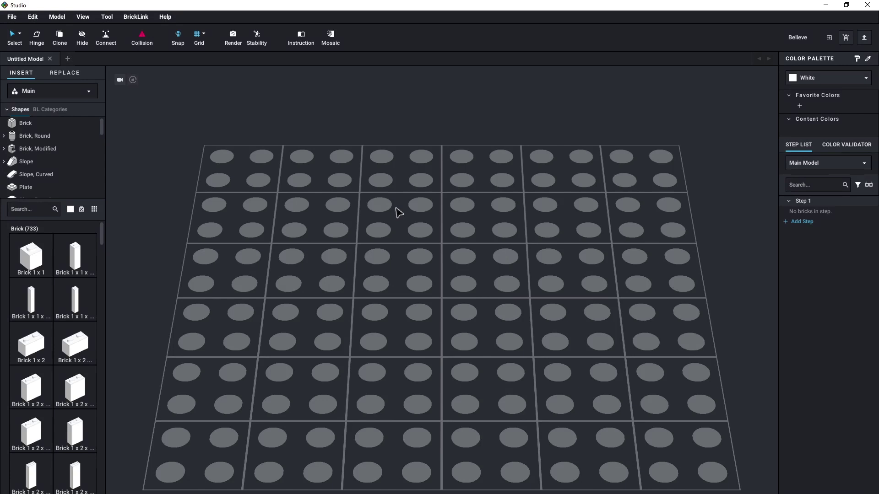
left_click(12, 17)
mouse_move(45, 85)
left_click(92, 96)
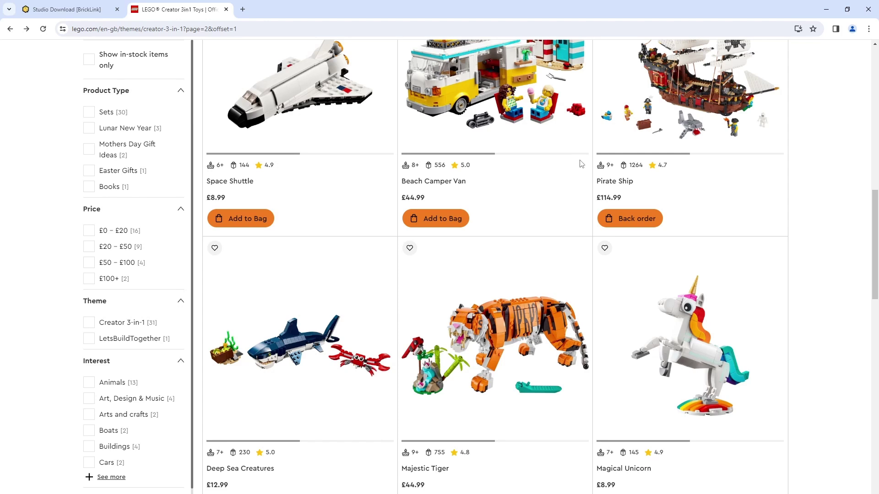
Look up the Deep Sea Creatures set on the LEGO website and import set number 31088 into the Studio scene
left_click(310, 374)
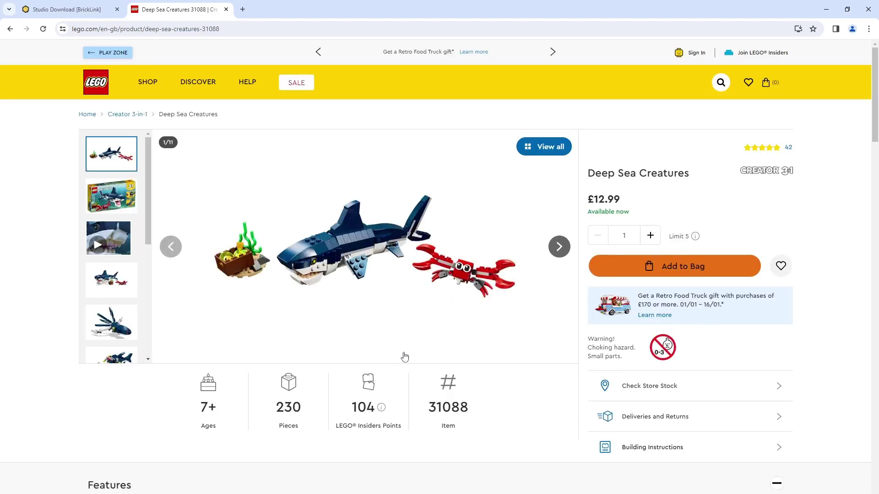
left_click(262, 493)
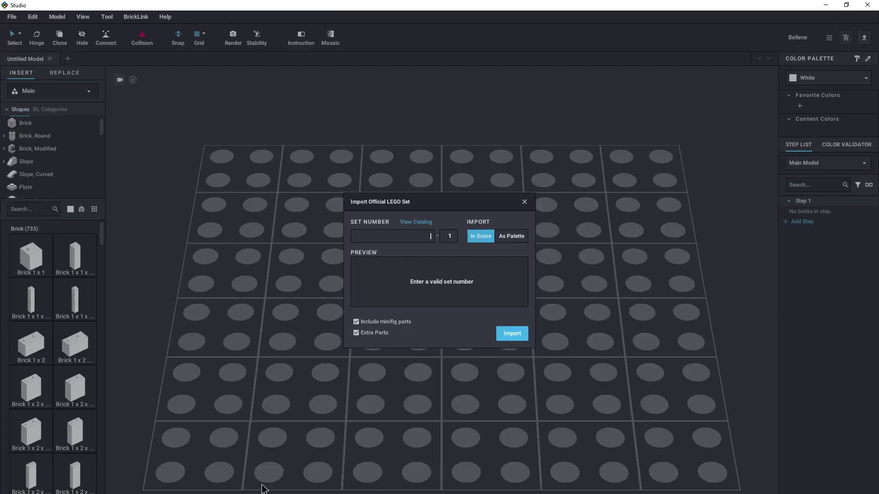
type("31088")
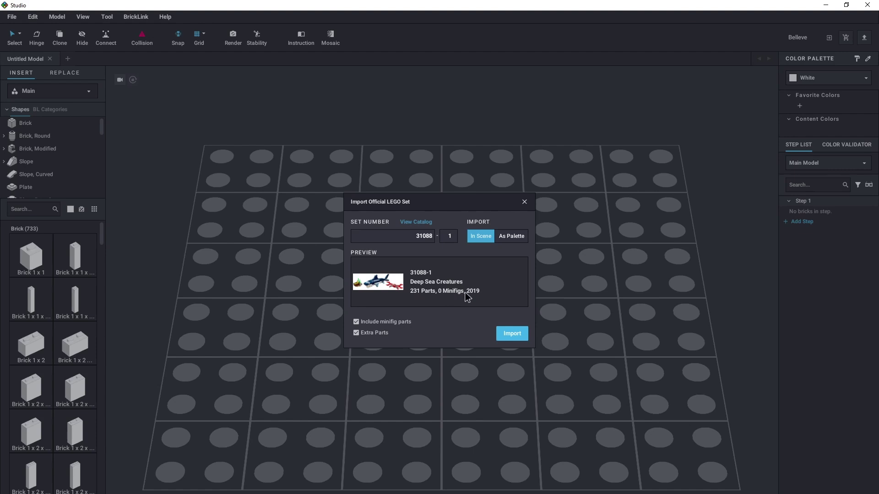
left_click(503, 336)
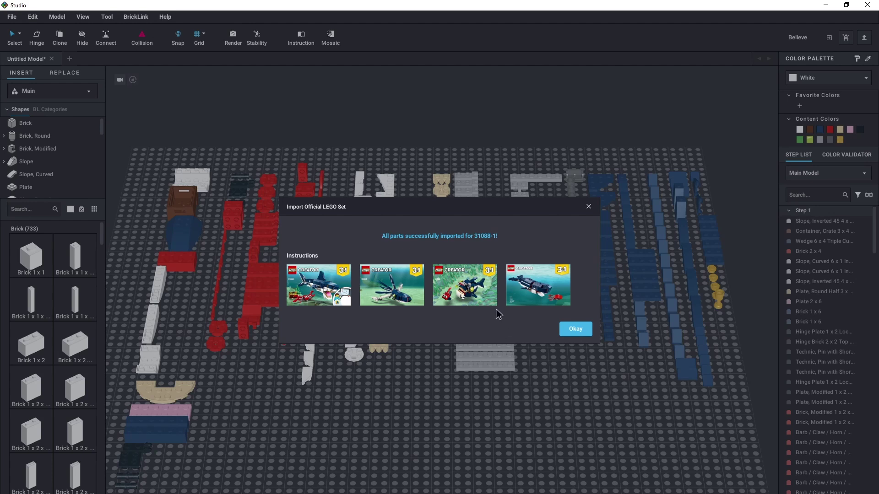
Open the official building instructions PDF for set 31088 on the LEGO website and browse its pages
mouse_move(326, 286)
mouse_move(321, 299)
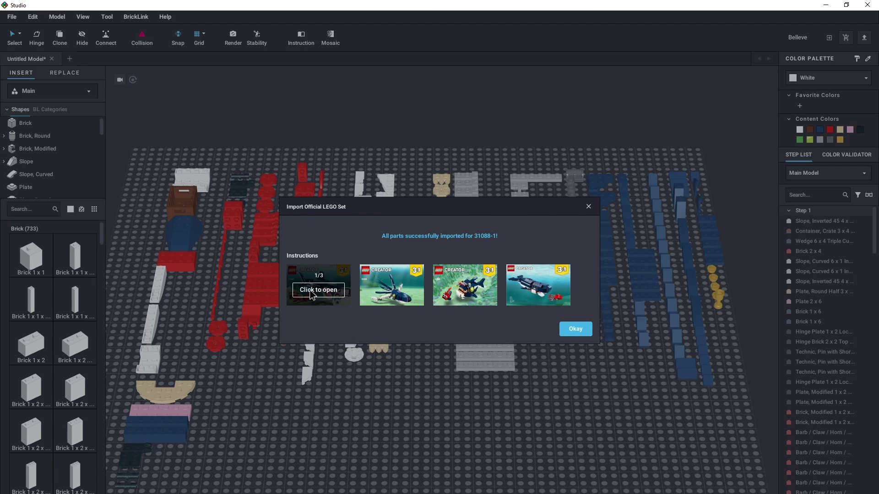
left_click(319, 289)
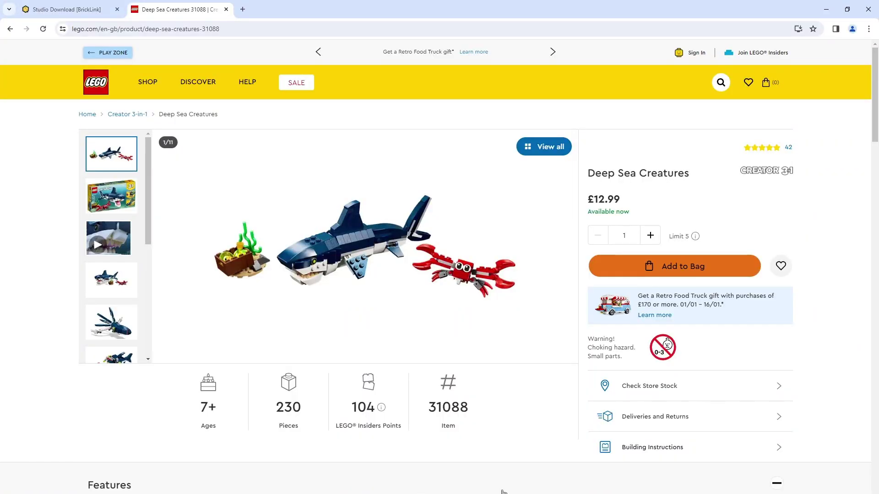
left_click(642, 449)
scroll(436, 451, "down", 2)
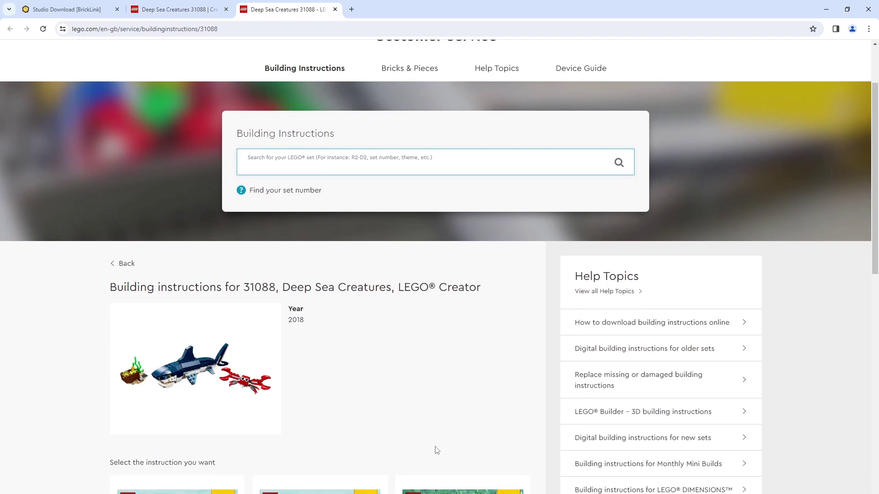
scroll(436, 451, "down", 2)
scroll(357, 448, "down", 2)
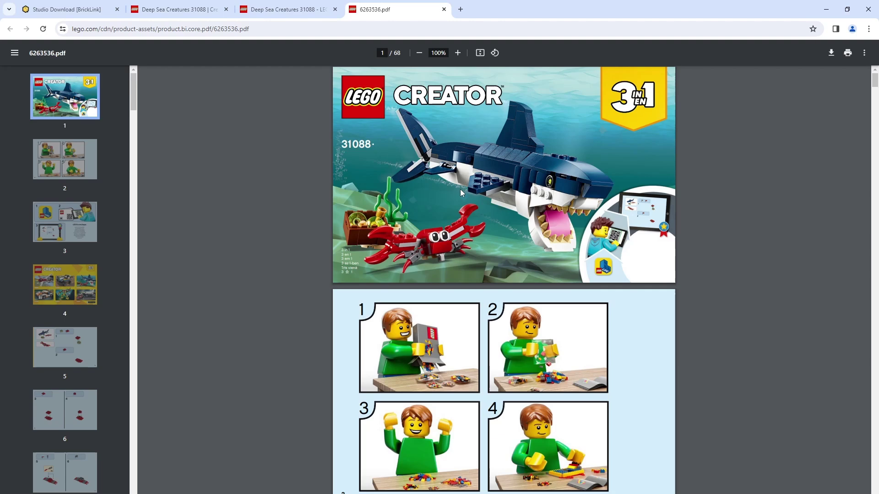
scroll(461, 188, "down", 18)
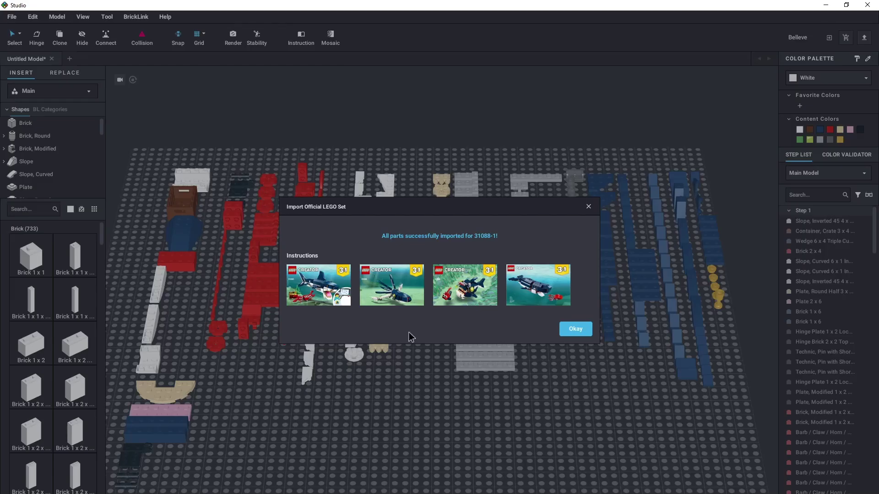
Close Studio's import report and move two tan toothed plates out of their row onto free studs
left_click(590, 333)
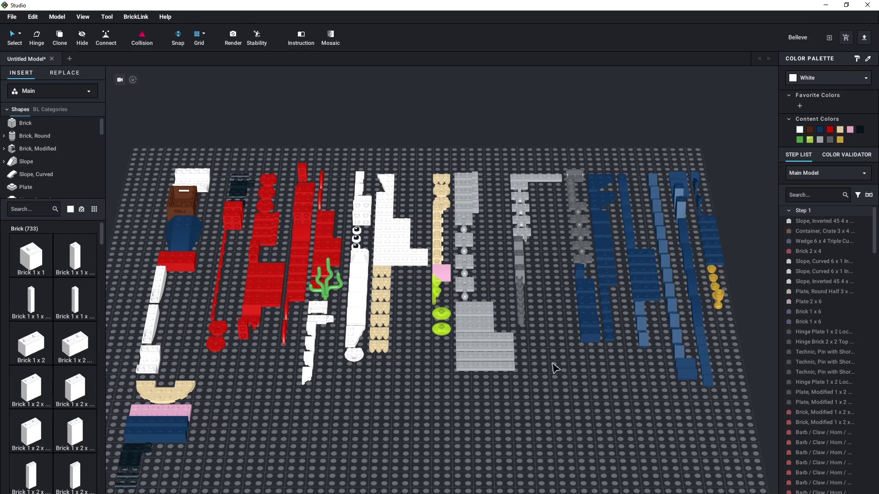
right_click_drag(351, 446, 343, 410)
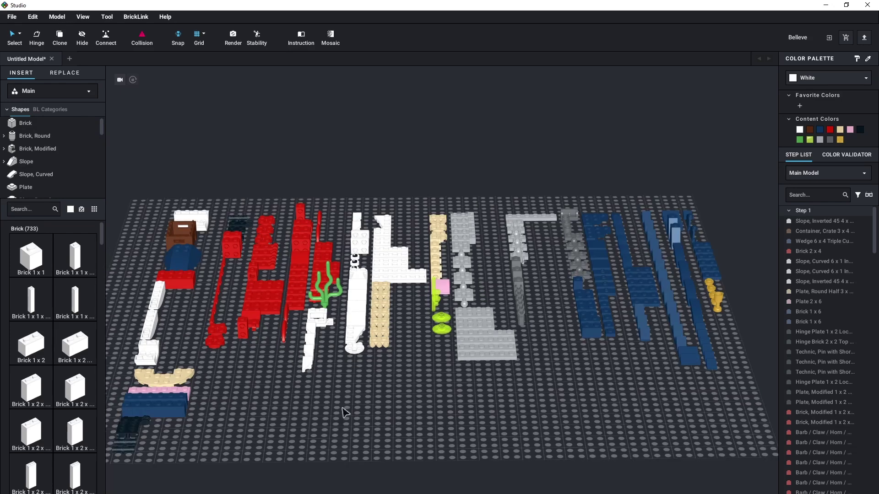
right_click_drag(414, 390, 430, 373)
scroll(453, 374, "up", 4)
scroll(453, 374, "down", 4)
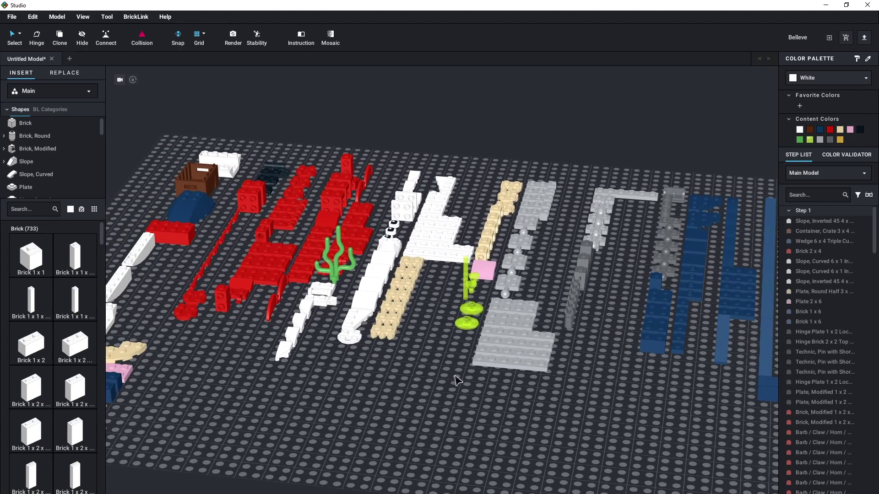
scroll(454, 374, "up", 4)
left_click(394, 313)
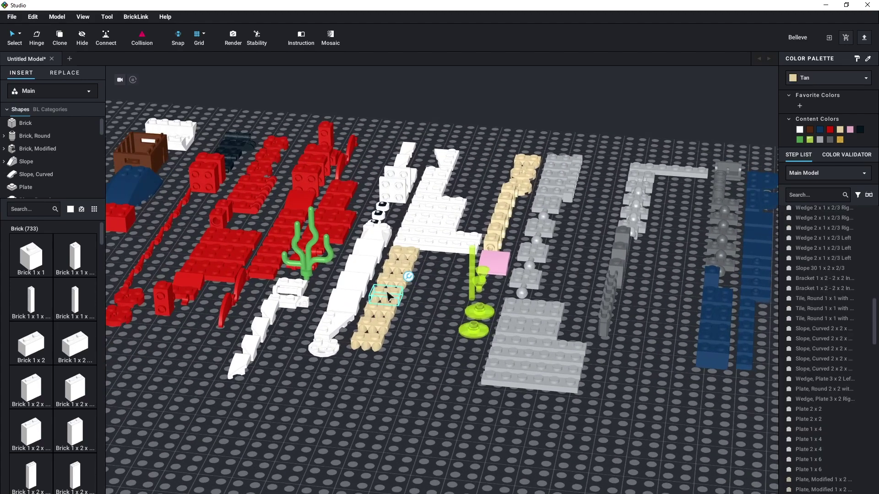
mouse_move(388, 319)
left_mouse_down()
mouse_move(417, 362)
mouse_move(386, 330)
left_mouse_up()
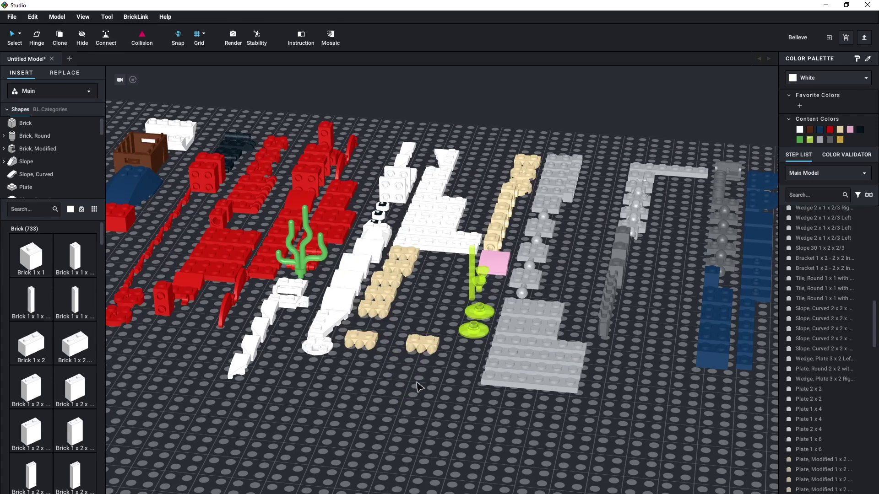
Box-select the plant with the nearby white and tan parts and shift the group slightly across the baseplate
left_click_drag(415, 382, 298, 275)
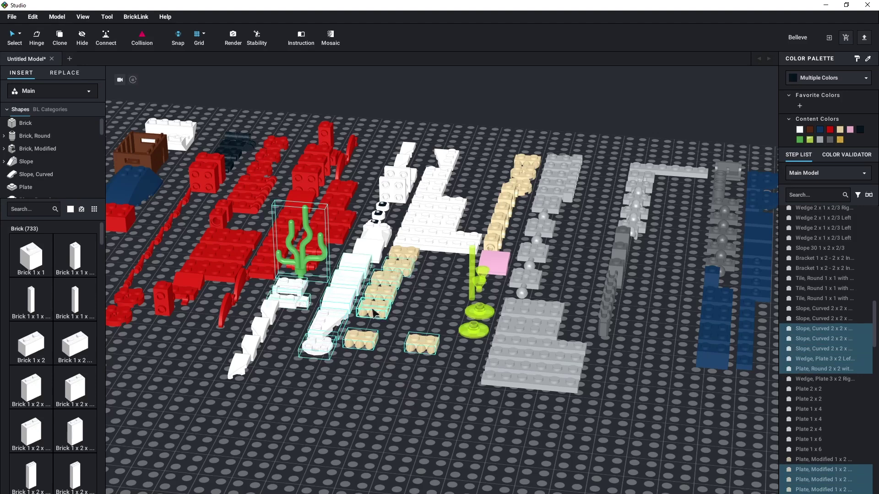
mouse_move(374, 313)
left_mouse_down()
mouse_move(387, 325)
mouse_move(376, 352)
mouse_move(385, 307)
mouse_move(390, 316)
left_mouse_up()
left_click(374, 394)
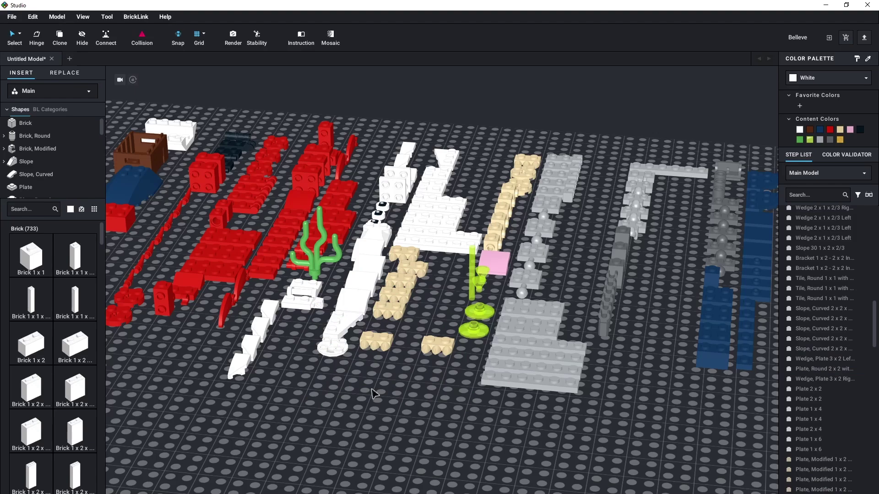
Place a tan plate in the empty area before the parts and stack red plates on it as the crab's body
right_click_drag(364, 401, 387, 403)
scroll(387, 403, "up", 5)
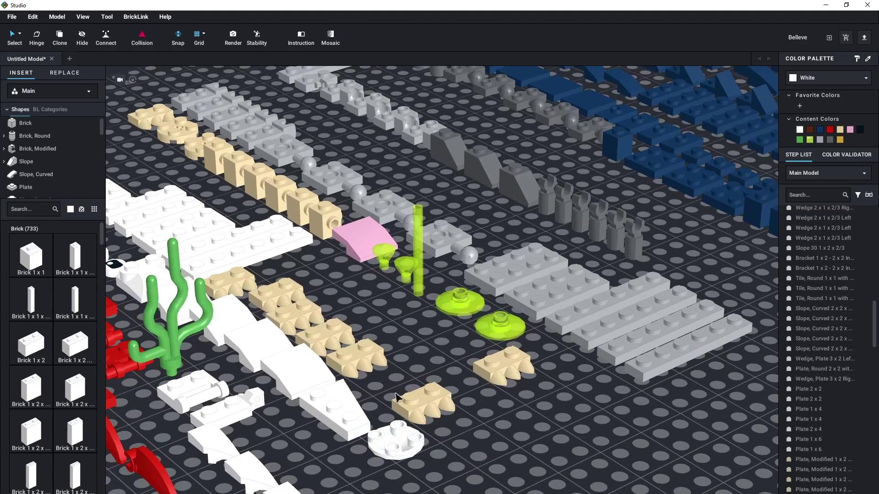
scroll(396, 396, "down", 5)
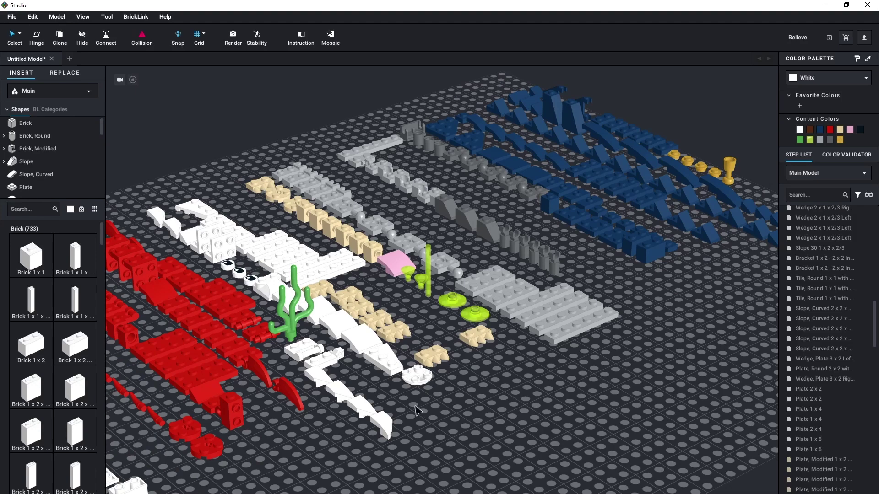
right_click_drag(416, 406, 320, 403)
scroll(415, 406, "down", 2)
left_click_drag(425, 168, 427, 350)
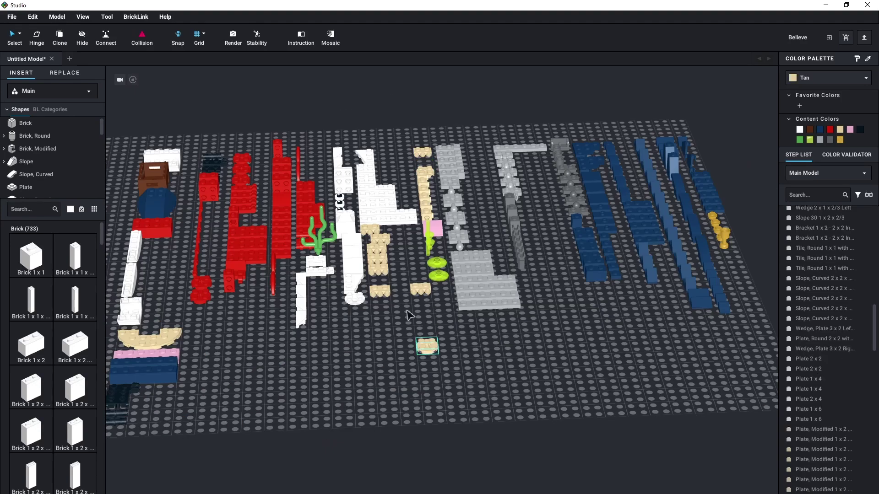
right_click_drag(231, 206, 293, 247)
left_click_drag(389, 243, 472, 368)
left_click_drag(368, 241, 484, 366)
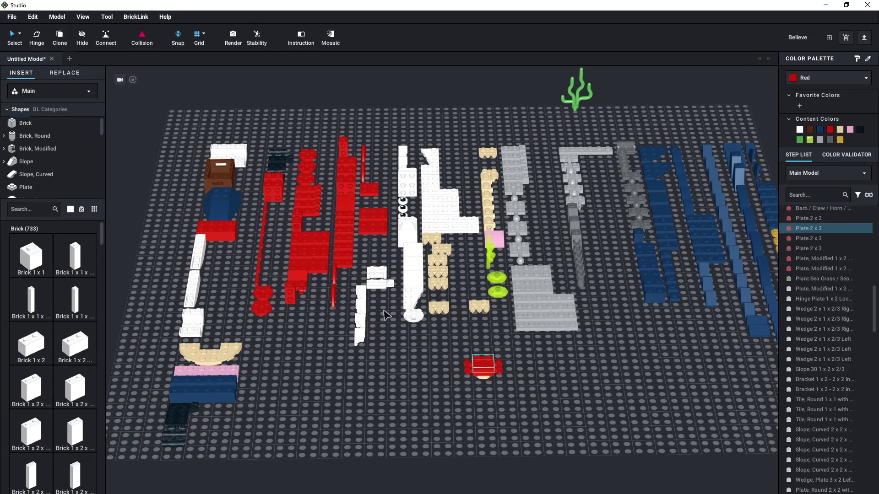
left_click_drag(305, 179, 483, 364)
Rotate the dark bluish gray bar holders with clips and attach them to both sides of the crab's body
middle_click_drag(483, 366, 439, 384)
left_click_drag(552, 317, 532, 269)
left_click_drag(543, 281, 462, 382)
key("Right")
key("Down")
key("Right")
left_click(526, 400)
left_click_drag(494, 402, 420, 387)
key("Right")
key("Right")
left_click(404, 397)
left_click(397, 381)
Move the small red barbs to the free area beside the crab and rotate them for use as leg tips
left_click_drag(204, 221, 225, 299)
left_click_drag(219, 270, 523, 437)
key("Right")
left_click(476, 447)
left_click(449, 427)
left_click(454, 438)
left_click(548, 460)
Attach the small red barbs to the gray bar holders on both sides of the crab
left_click_drag(454, 438, 407, 384)
left_click_drag(470, 425, 407, 394)
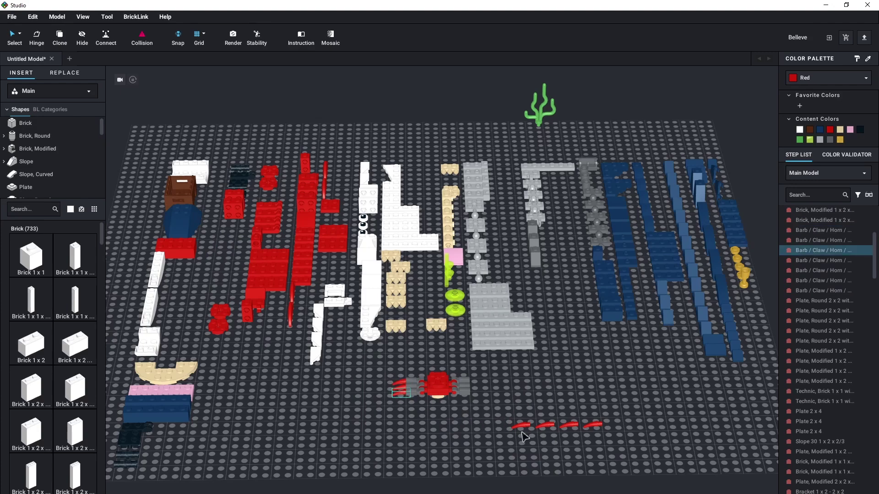
left_click_drag(522, 426, 476, 389)
left_click_drag(545, 426, 476, 392)
left_click(496, 371)
Move the dark bluish gray part from the gray row onto the crab's body
right_click_drag(561, 274, 481, 268)
left_click(555, 278)
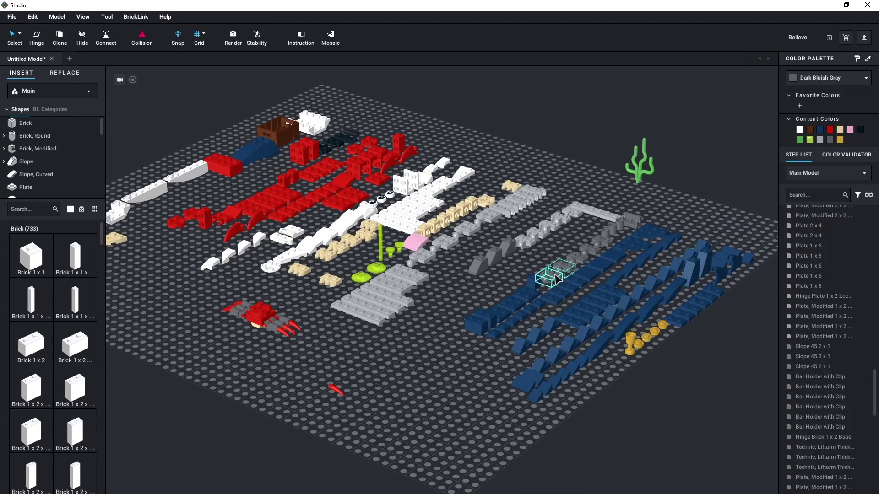
left_click_drag(558, 278, 254, 309)
scroll(333, 431, "up", 2)
right_click_drag(254, 309, 275, 440)
left_click(412, 414)
Add a red 1 x 2 - 2 x 2 bracket and the red curved slope to the crab's body
middle_click_drag(259, 178, 373, 228)
left_click_drag(372, 224, 377, 448)
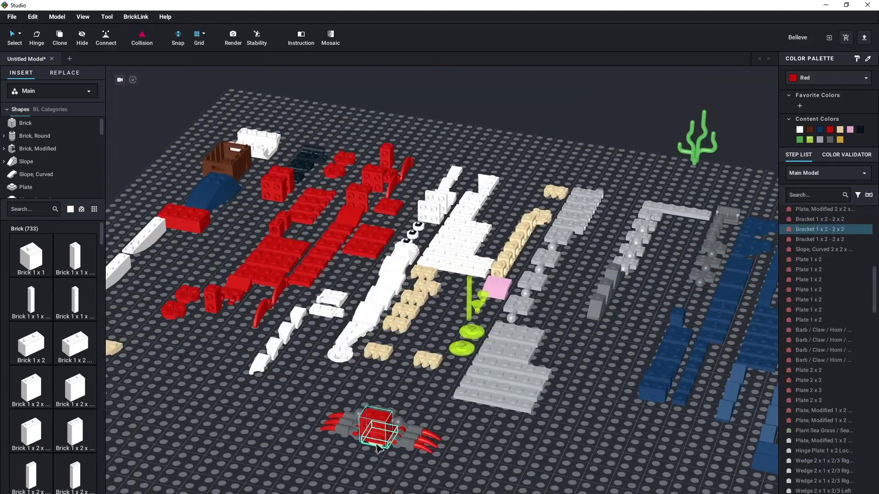
mouse_move(477, 371)
middle_mouse_down()
mouse_move(412, 348)
mouse_move(515, 375)
mouse_move(478, 354)
middle_mouse_up()
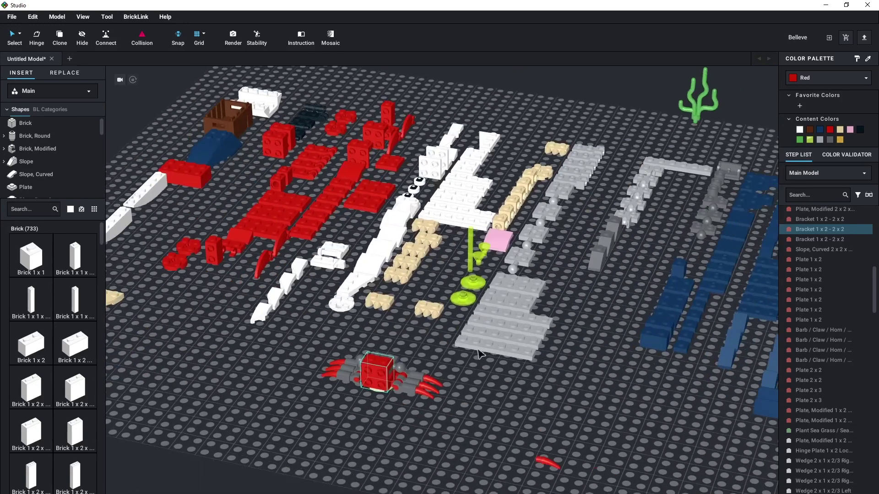
left_click_drag(348, 171, 379, 364)
left_click(435, 330)
Combine a light bluish gray modified plate with a small red part and attach the piece to the crab's front
left_click_drag(649, 170, 289, 387)
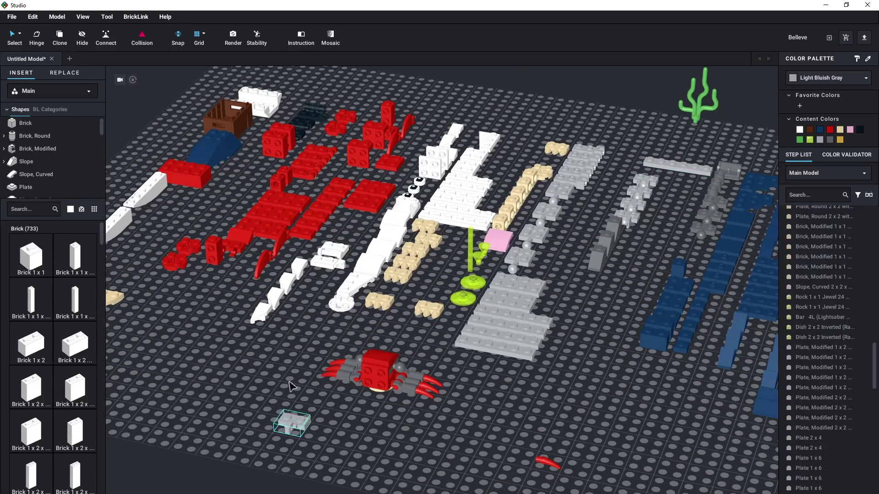
left_click(289, 387)
left_click_drag(239, 236, 300, 416)
left_click_drag(333, 447, 384, 394)
left_click(400, 420)
Rotate the round eye tiles and place them on the crab's face
left_click_drag(404, 189, 366, 370)
key("Right")
left_click(406, 468)
Start a claw in front of the crab with red modified plates and one rotated light bluish gray plate
left_click_drag(319, 182, 306, 163)
left_click_drag(315, 172, 310, 442)
left_click_drag(605, 161, 283, 419)
right_click_drag(283, 419, 284, 425)
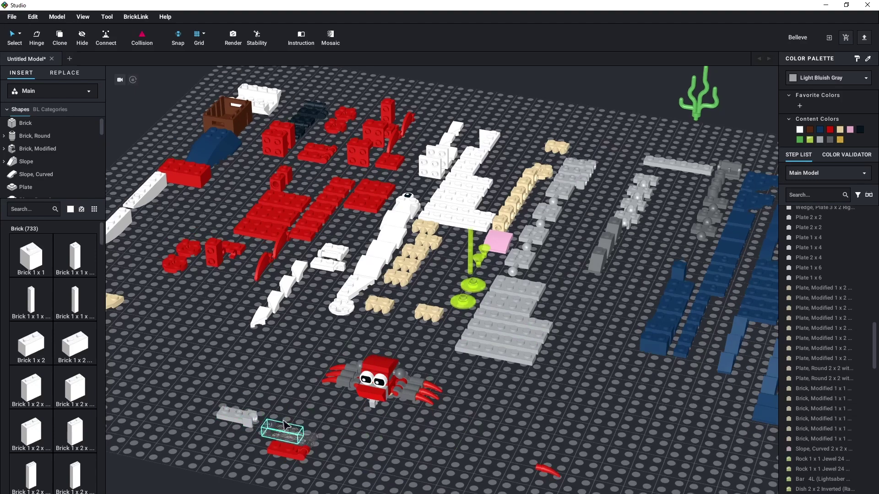
key("Right")
key("Right")
Rotate the second light bluish gray plate and fit it onto the claw's red plates
left_click(241, 415)
key("Right")
key("Right")
left_click_drag(240, 414, 284, 442)
left_click(290, 454)
left_click(324, 425)
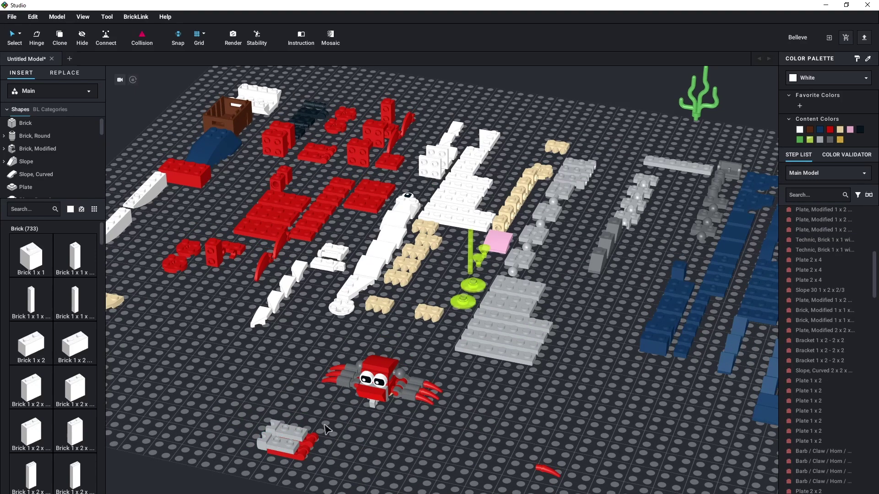
Move the large curved red claw pieces to the free area beside the crab
left_click_drag(287, 274, 435, 455)
left_click_drag(420, 115, 483, 467)
left_click(388, 134, "ctrl")
key("Escape")
key("Right")
right_click_drag(408, 206, 417, 206)
Place the remaining red modified 1 x 2 plates on top of the claw's gray plates
left_click(311, 159)
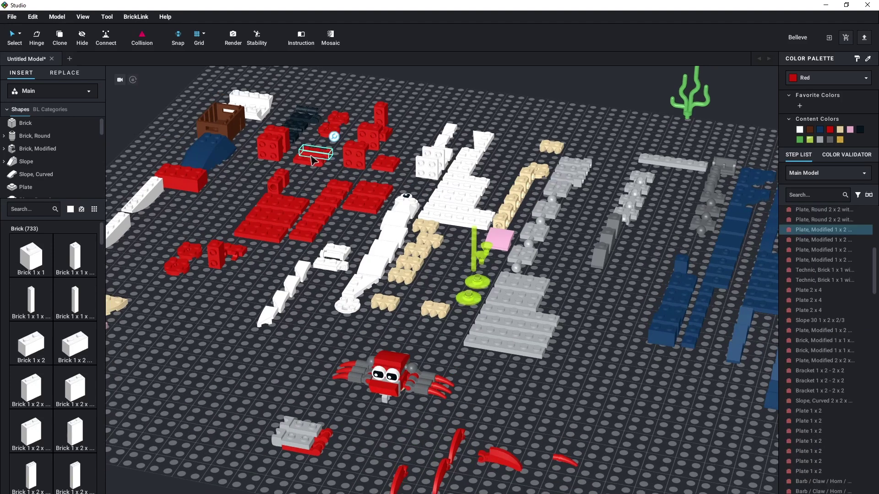
left_click(310, 159, "ctrl")
left_click_drag(311, 159, 300, 437)
left_click(241, 388)
left_click(246, 383)
left_click_drag(245, 383, 311, 426)
left_click(397, 444)
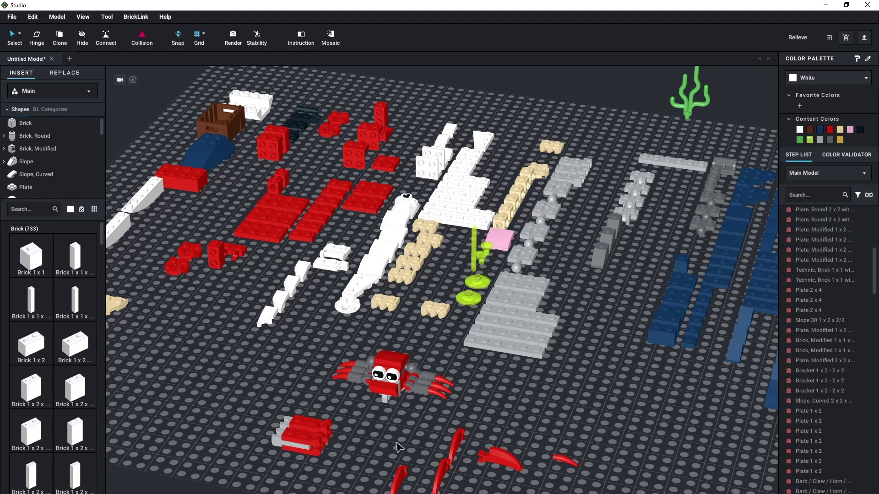
Fit the first three large curved red claw pieces onto the ends of the claws' red modified plates
left_click_drag(399, 473, 343, 433)
left_click(445, 476)
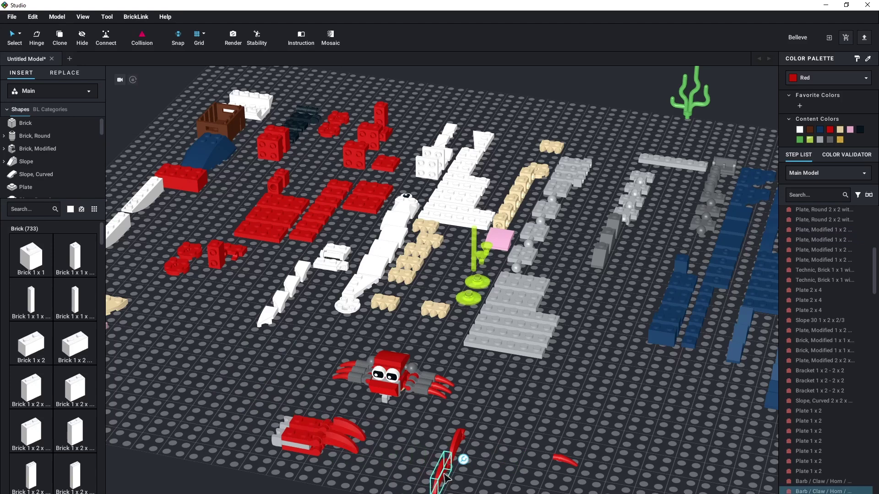
left_click_drag(445, 479, 393, 479)
key("ctrl+z")
key("ctrl+z")
key("ctrl+z")
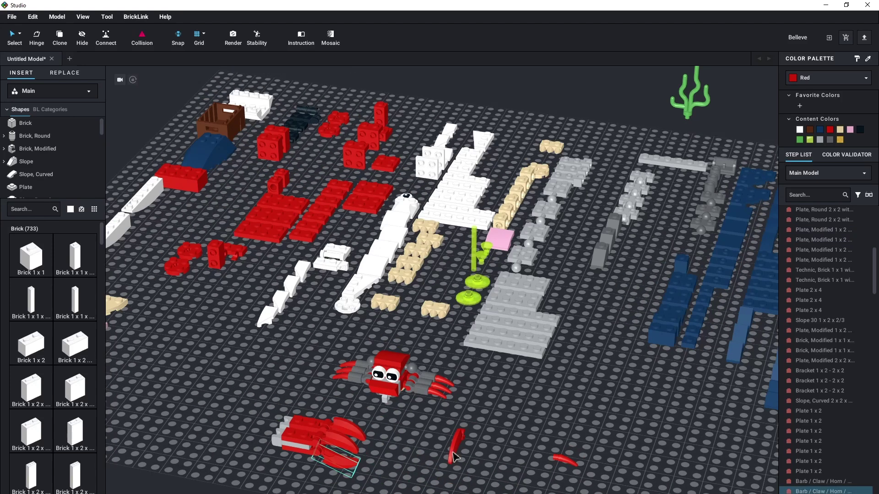
Rotate the last large curved red piece and attach it to the remaining open end of the claws
left_click(453, 452)
key("Right")
key("Down")
key("Right")
left_click(469, 465)
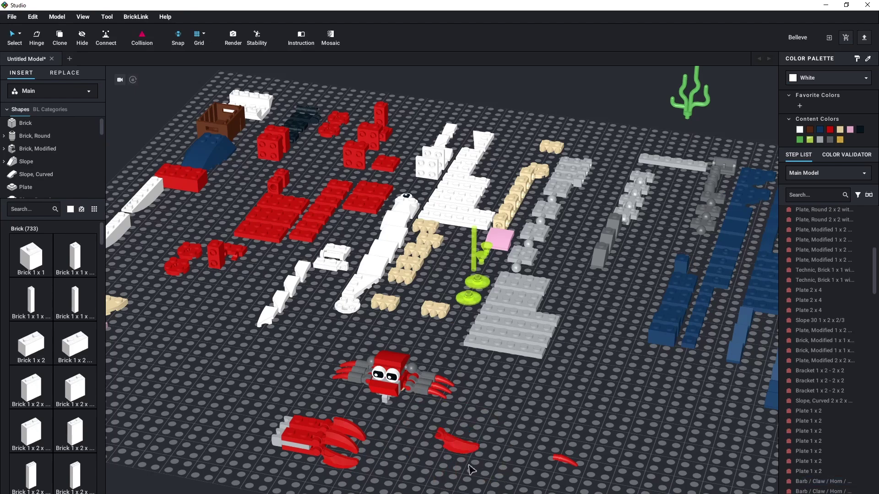
left_click_drag(463, 447, 418, 447)
Select one complete claw assembly and attach it to the side of the crab's body above its gray-and-red legs
right_click_drag(355, 448, 418, 447)
left_click_drag(418, 447, 464, 201)
right_click_drag(418, 447, 464, 202)
left_click_drag(464, 202, 445, 278)
right_click_drag(464, 202, 312, 350)
scroll(445, 278, "up", 3)
left_click(453, 304)
left_click_drag(311, 350, 360, 284)
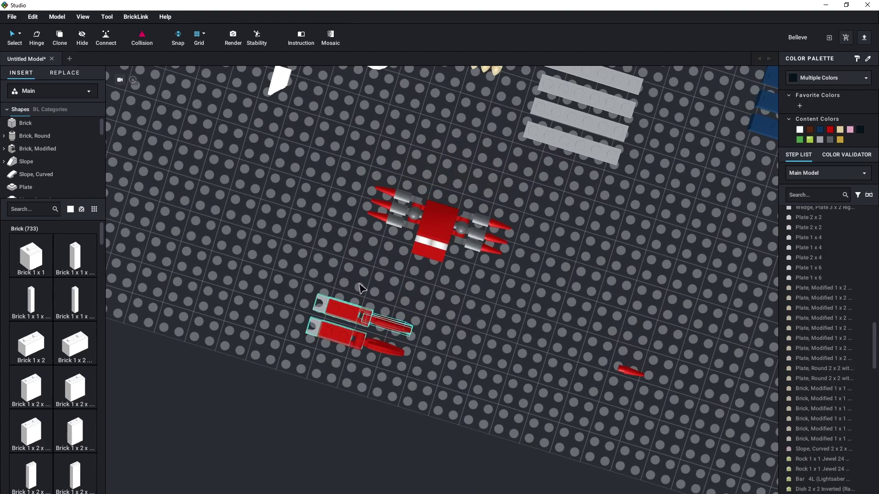
double_click(366, 316)
right_click_drag(375, 316, 406, 317)
left_click_drag(414, 263, 556, 215)
left_click(481, 275)
Select the second claw assembly, turn it around and attach it to the opposite side of the crab's body
double_click(414, 300)
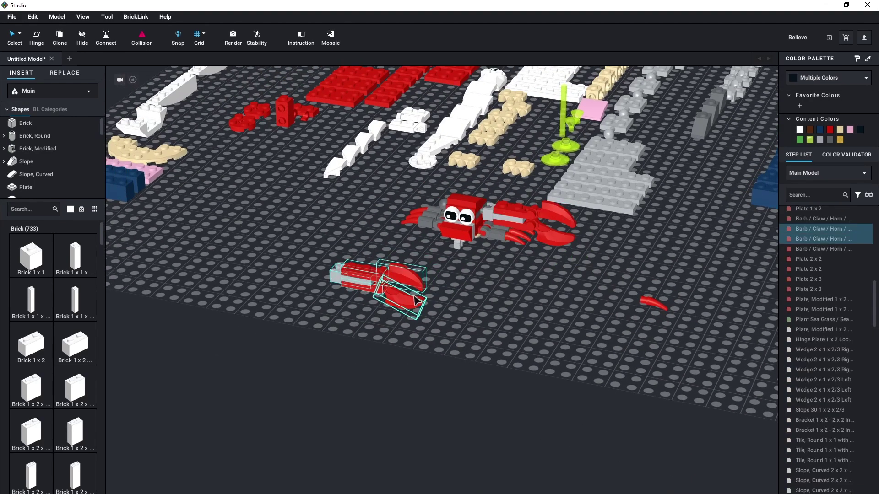
key("Right")
key("Right")
left_click_drag(390, 295, 417, 196)
left_click(447, 316)
right_click_drag(451, 328, 451, 310)
middle_click_drag(451, 310, 439, 376)
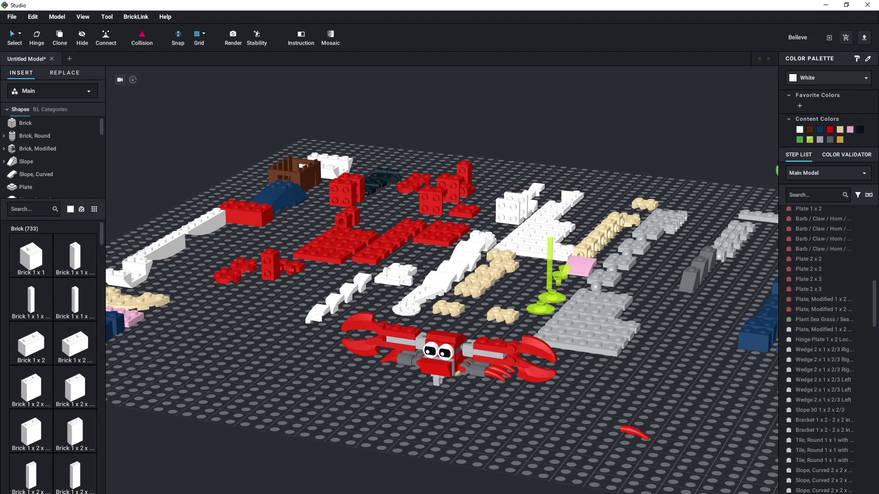
Switch to the web browser to read the Family Reunion Celebration set's item number, and return to Studio
mouse_move(277, 493)
left_click(278, 478)
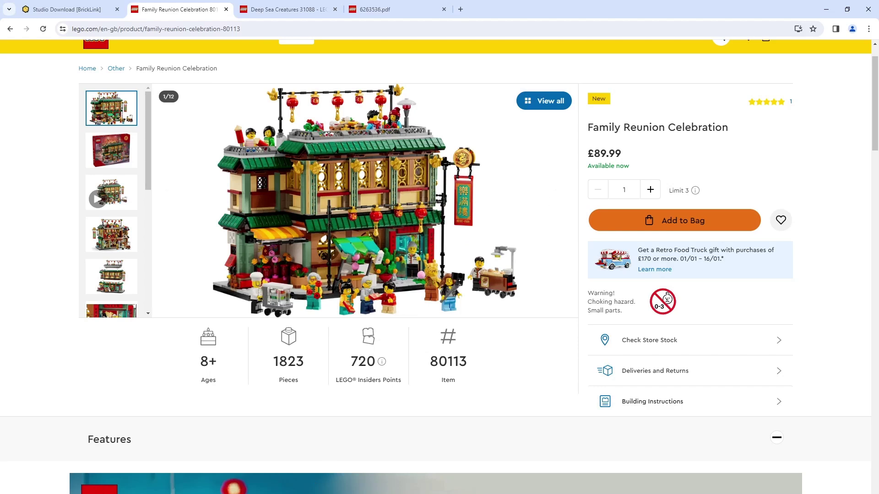
key("alt+Tab")
Create a new model and import official LEGO set 80113 into the scene with minifig and extra parts included
left_click(12, 16)
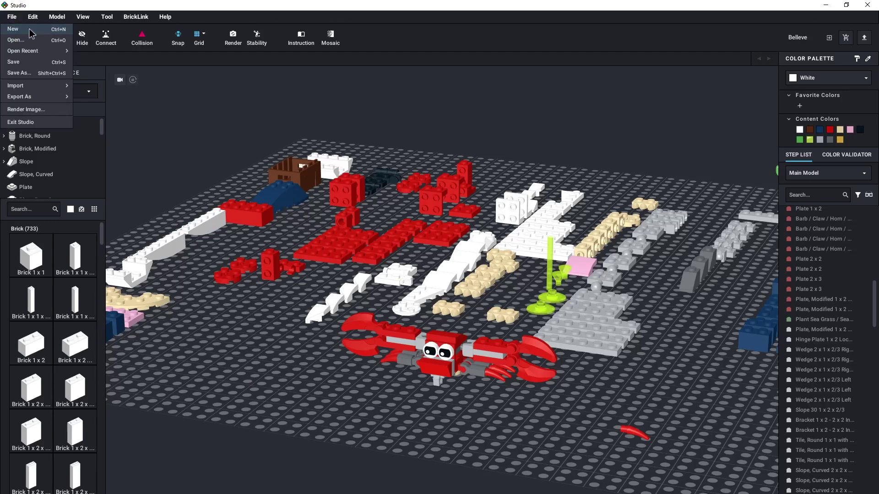
left_click(31, 30)
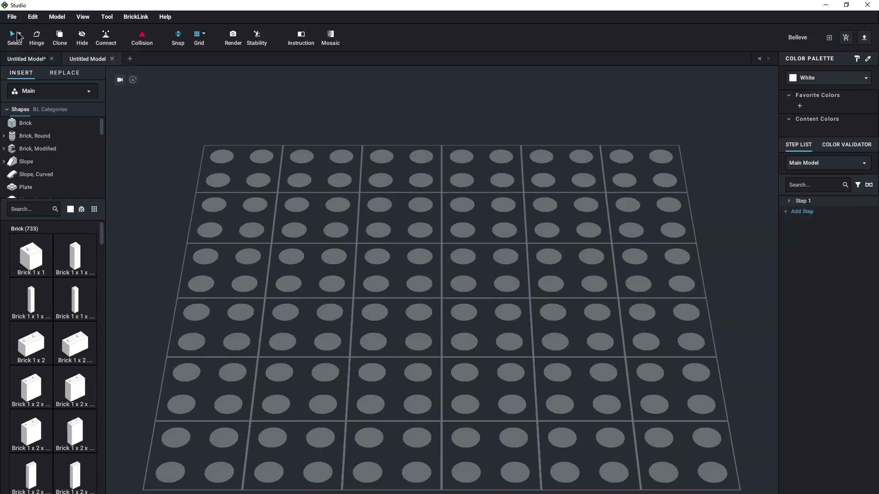
left_click(12, 17)
mouse_move(50, 84)
left_click(120, 85)
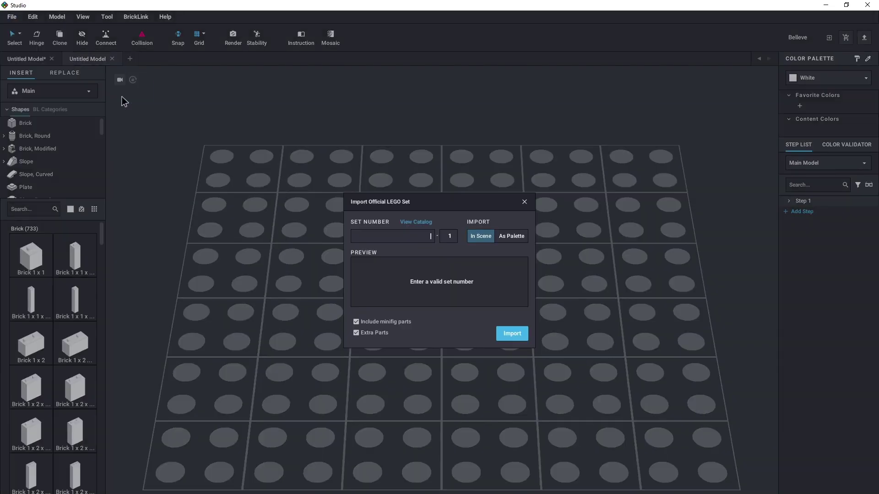
type("80113")
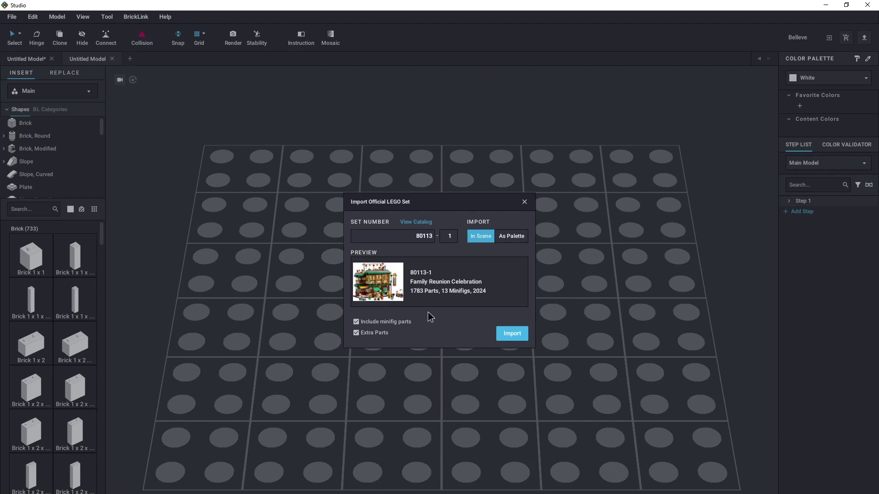
left_click(509, 336)
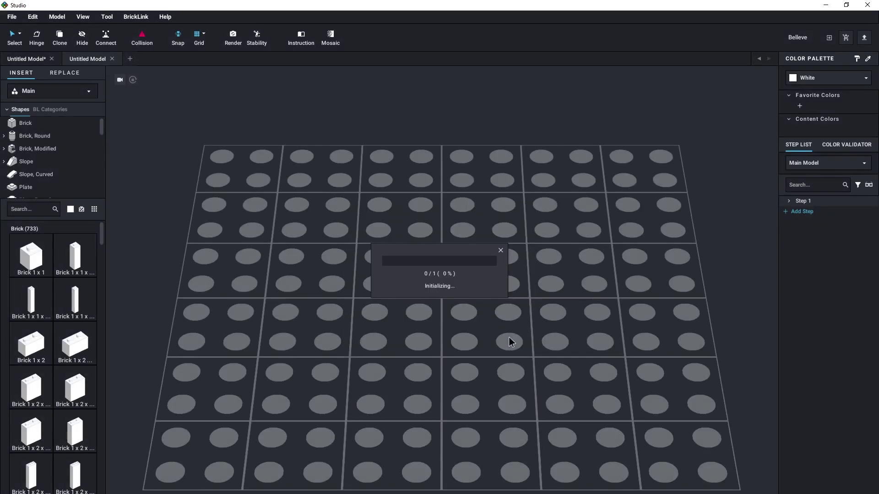